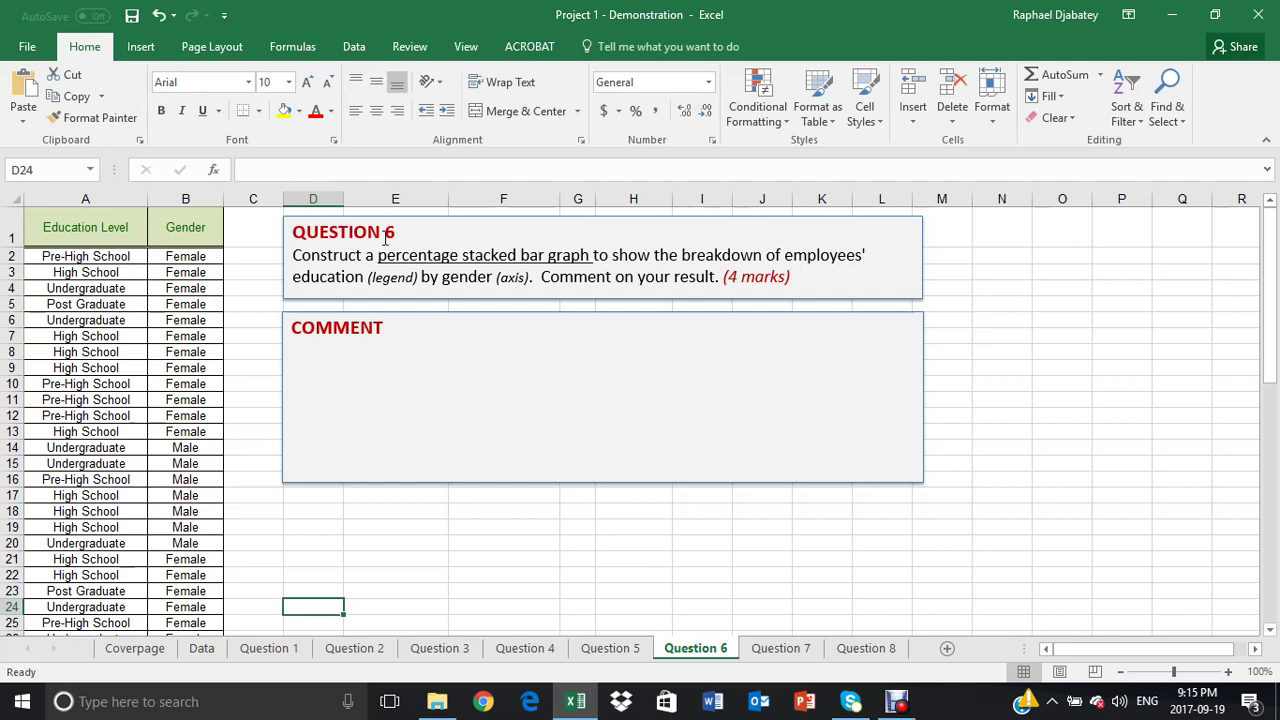
Step: Switch to the Question 5 sheet to view its education-by-gender PivotChart
left_click(609, 648)
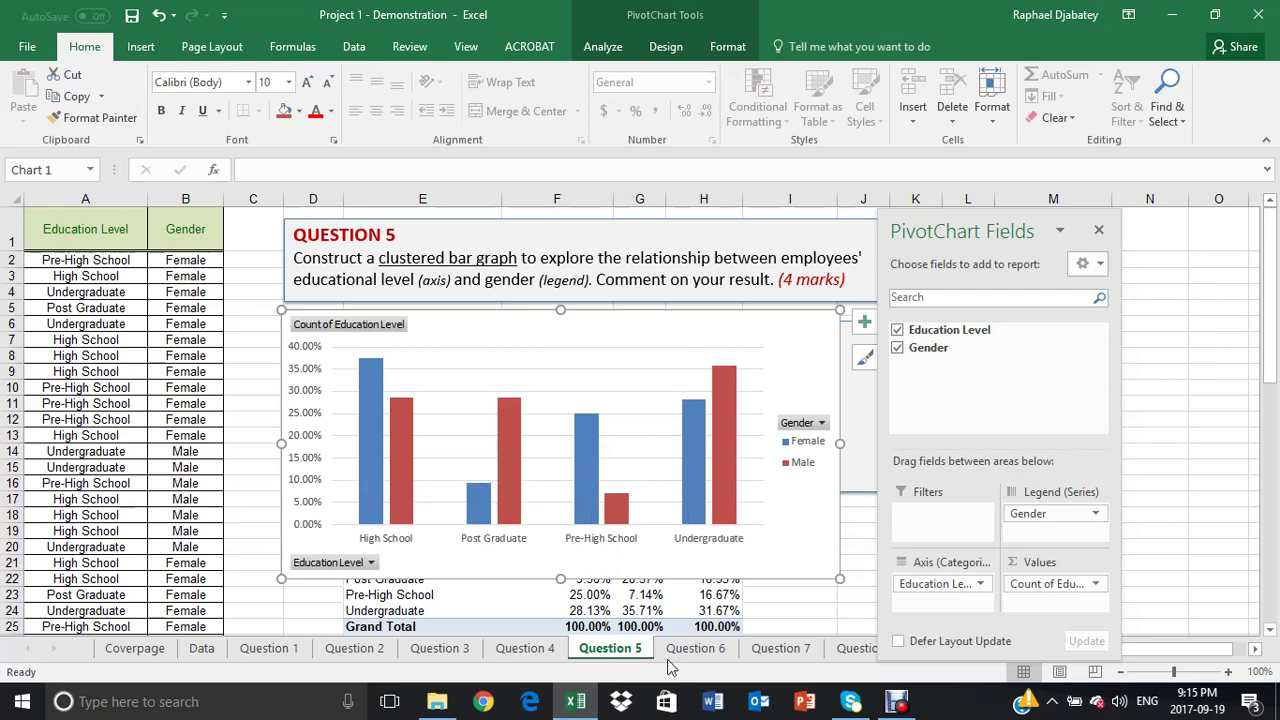
Step: Return to the Question 6 sheet with the percentage stacked bar task
left_click(695, 648)
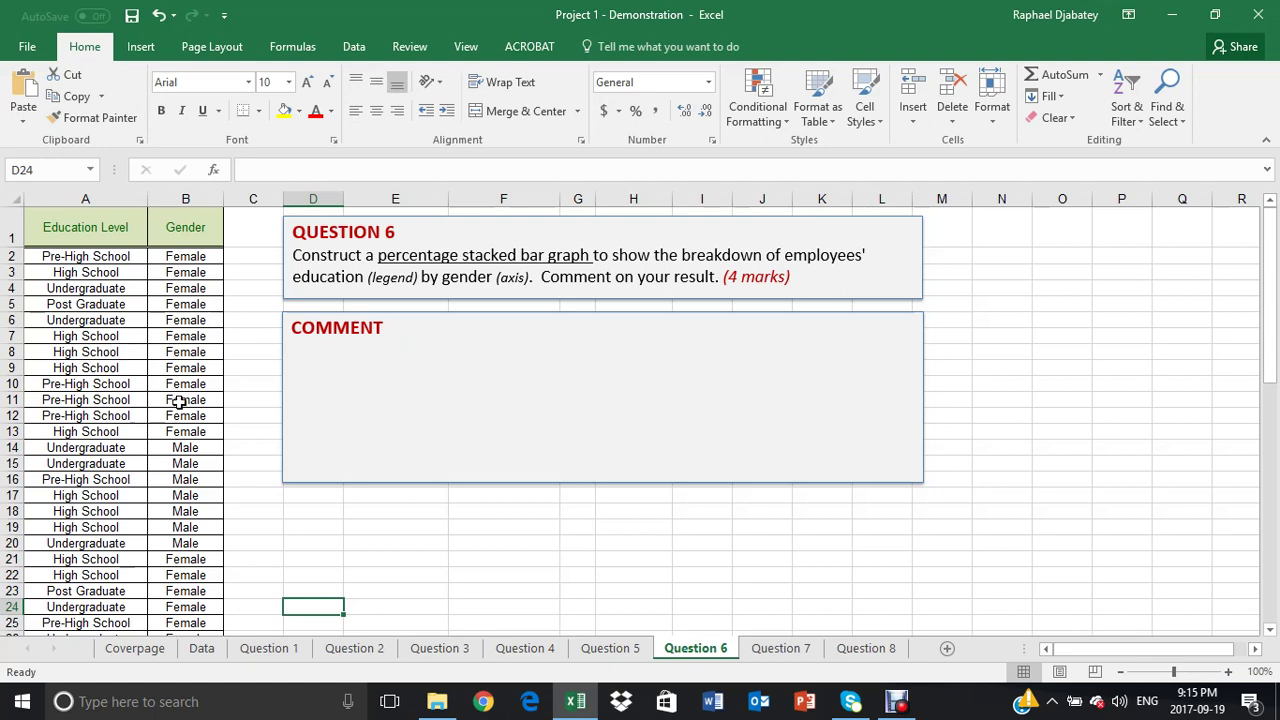
Step: Insert a PivotChart from the A1:B61 data on the existing worksheet at cell E18
left_click(94, 410)
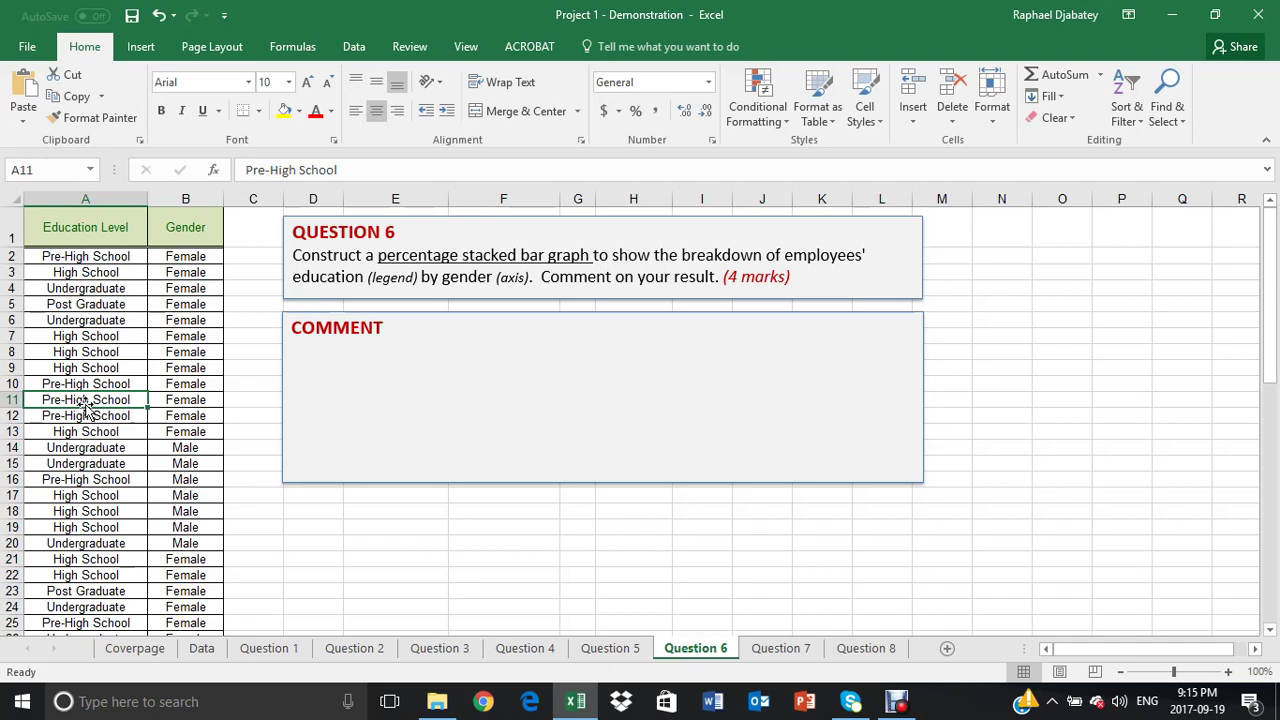
left_click(138, 47)
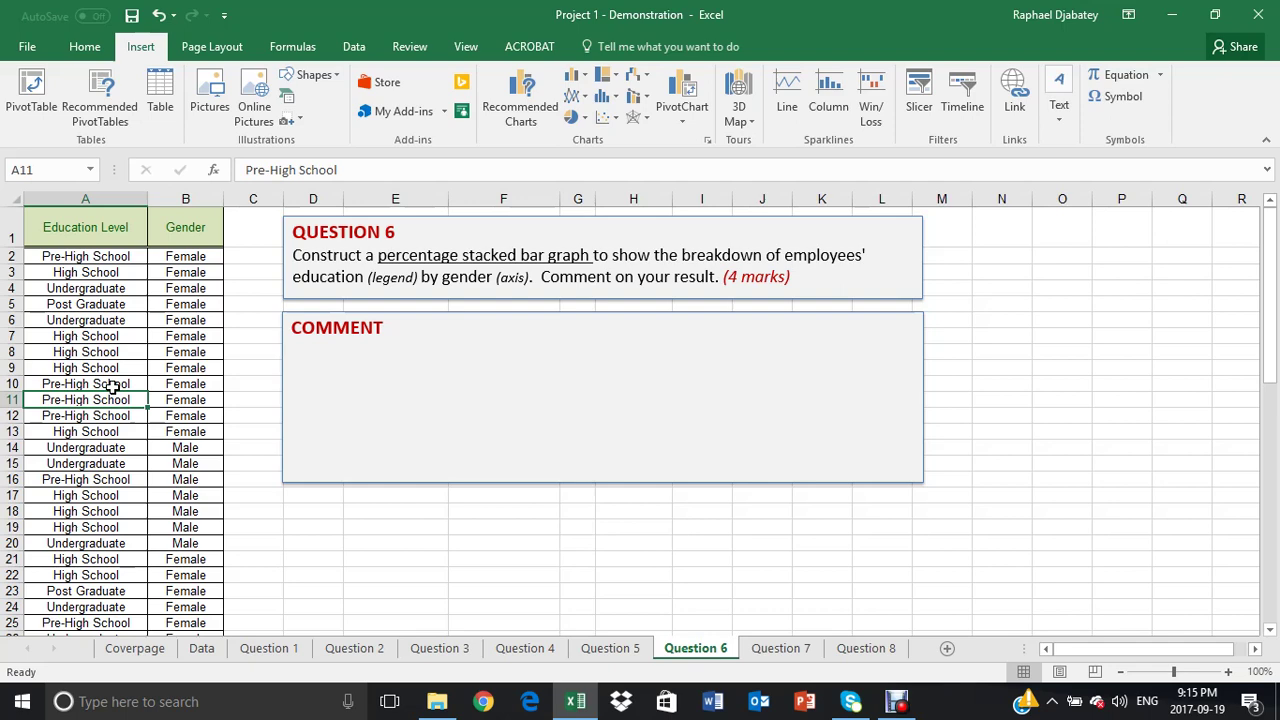
left_click(681, 95)
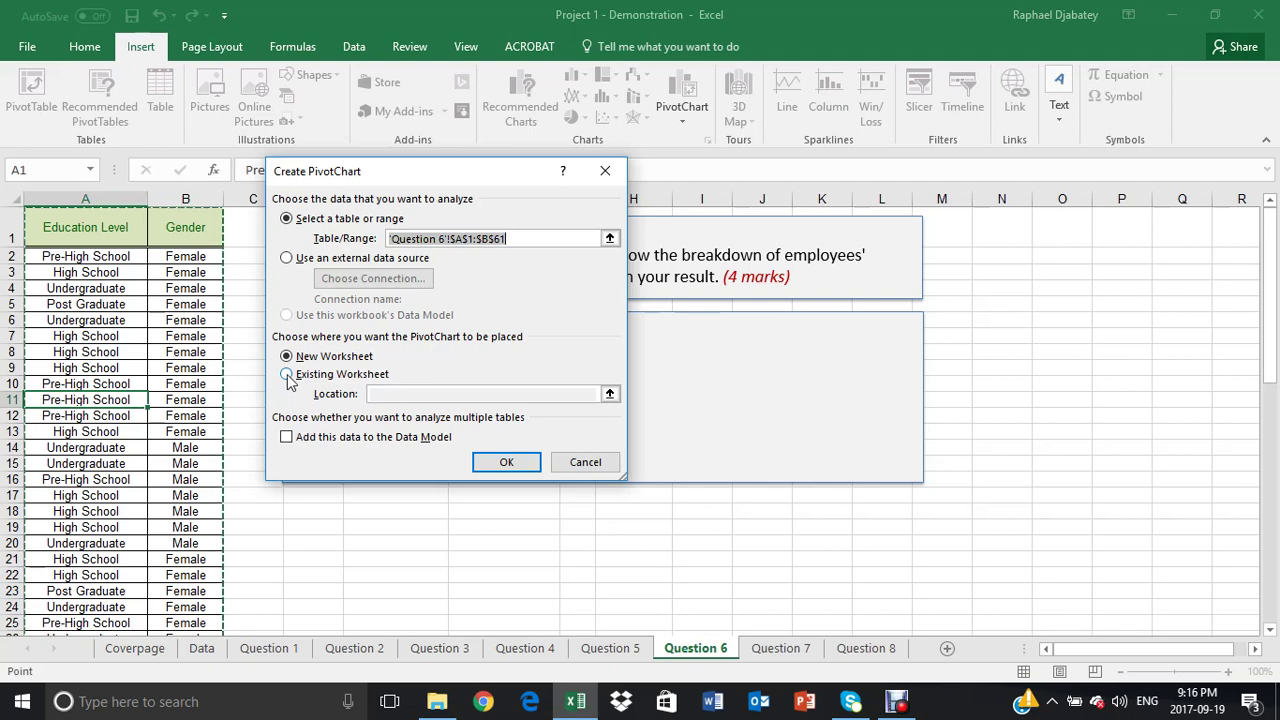
left_click(287, 376)
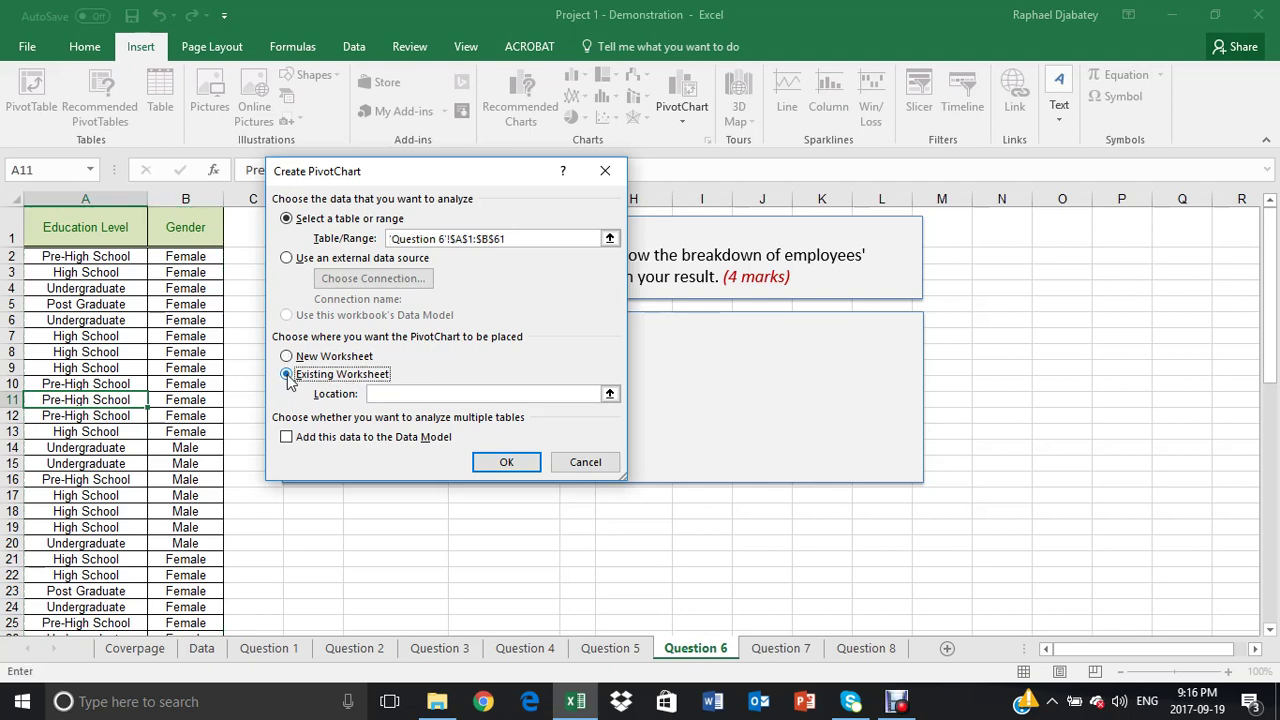
left_click(381, 394)
left_click(370, 513)
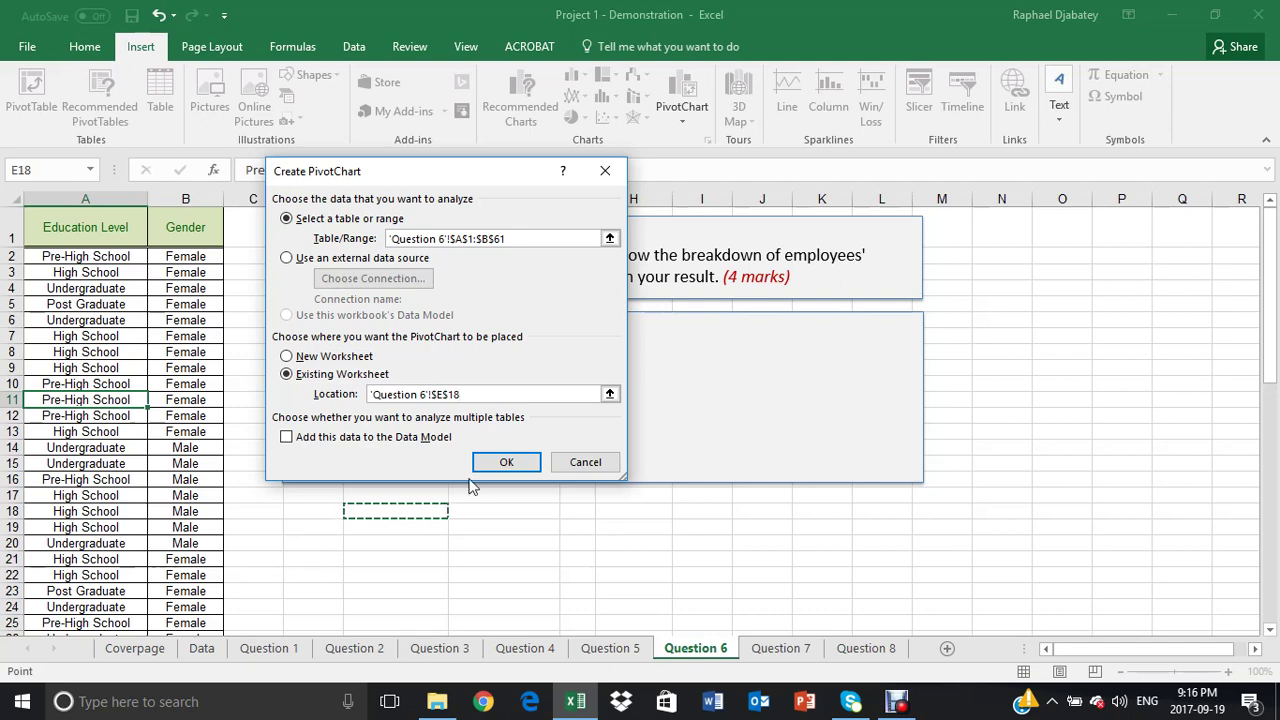
Step: Create the empty PivotChart and drag it down-left below the Question 6 prompt
left_click(506, 462)
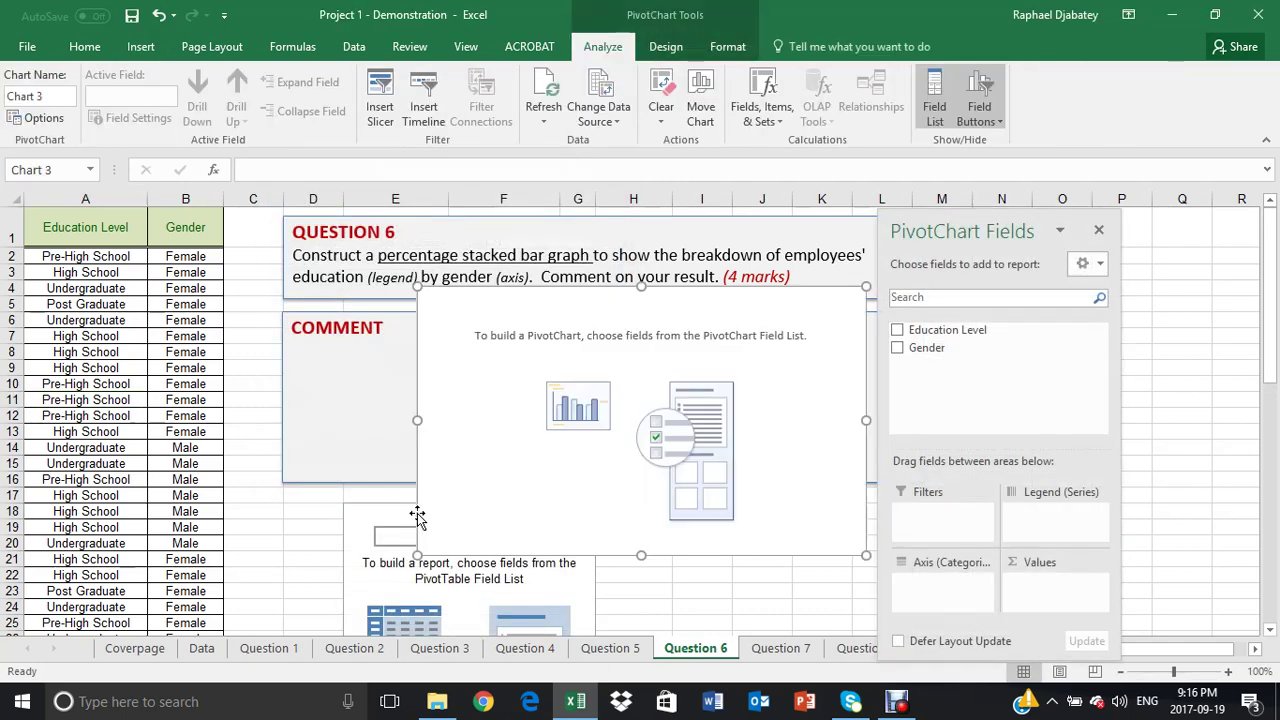
scroll(425, 500, "down", 2)
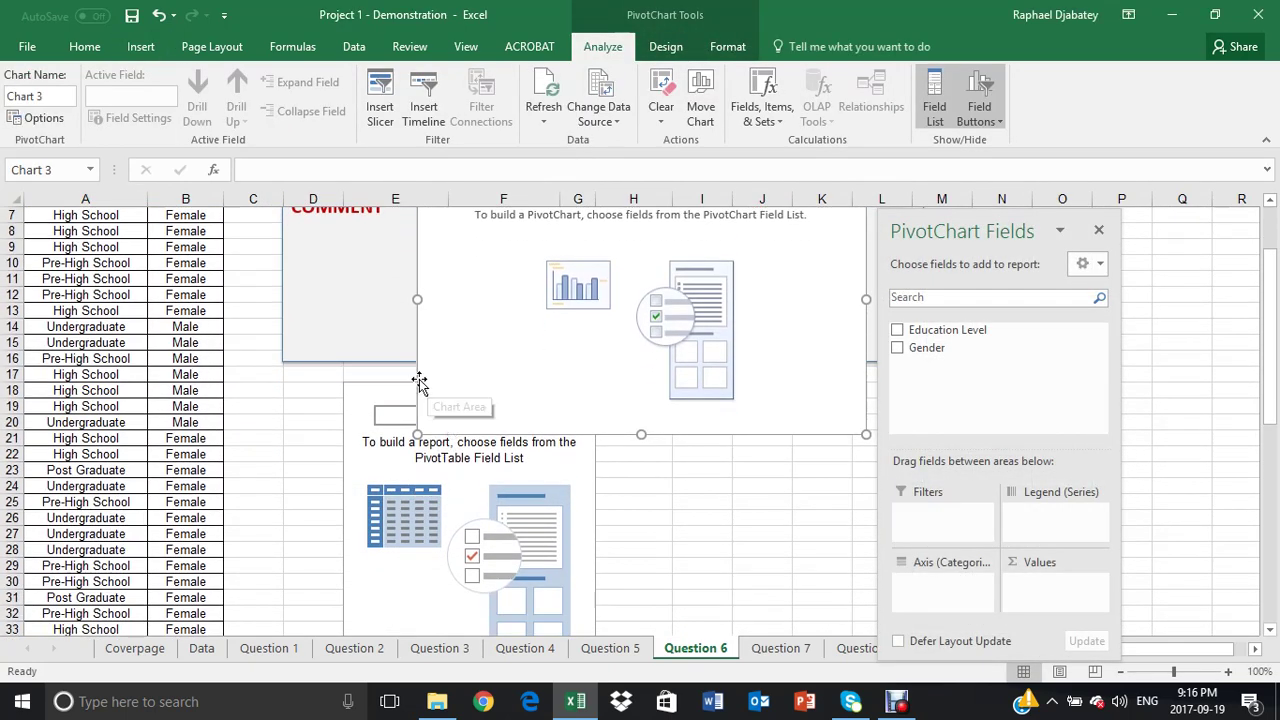
mouse_move(417, 380)
left_mouse_down()
mouse_move(335, 528)
mouse_move(300, 517)
left_mouse_up()
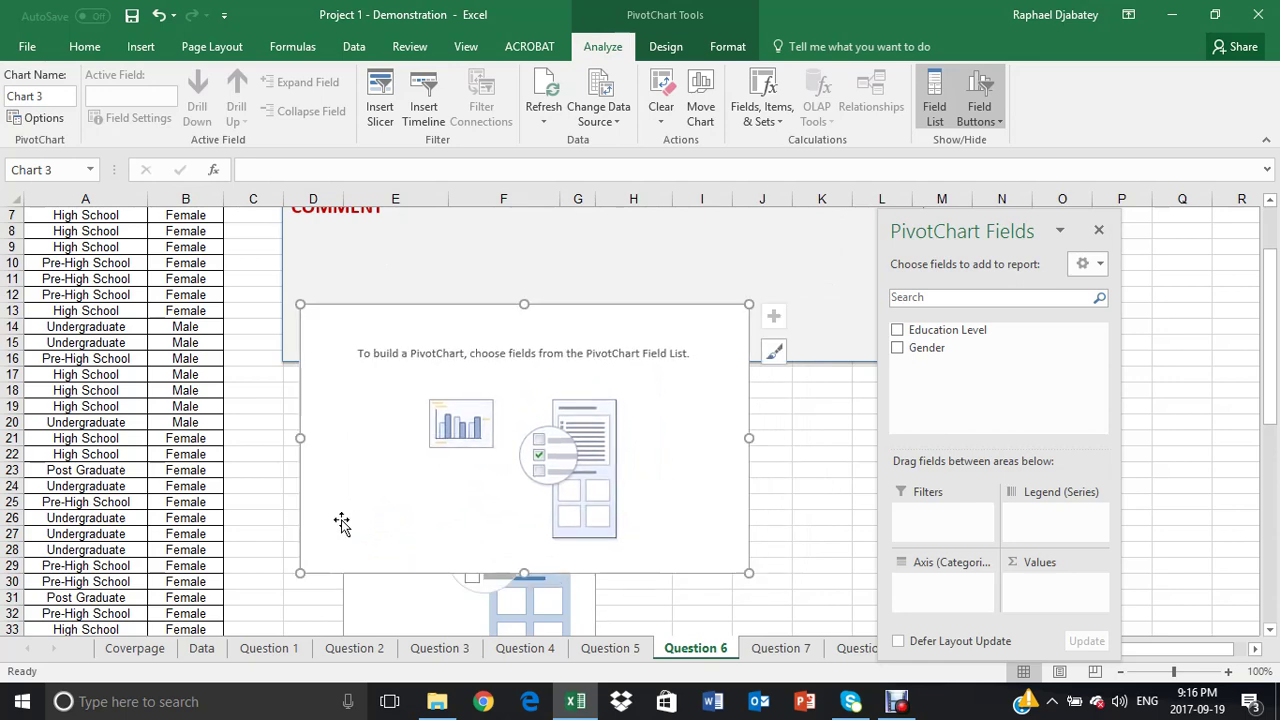
scroll(340, 523, "up", 1)
scroll(533, 438, "up", 1)
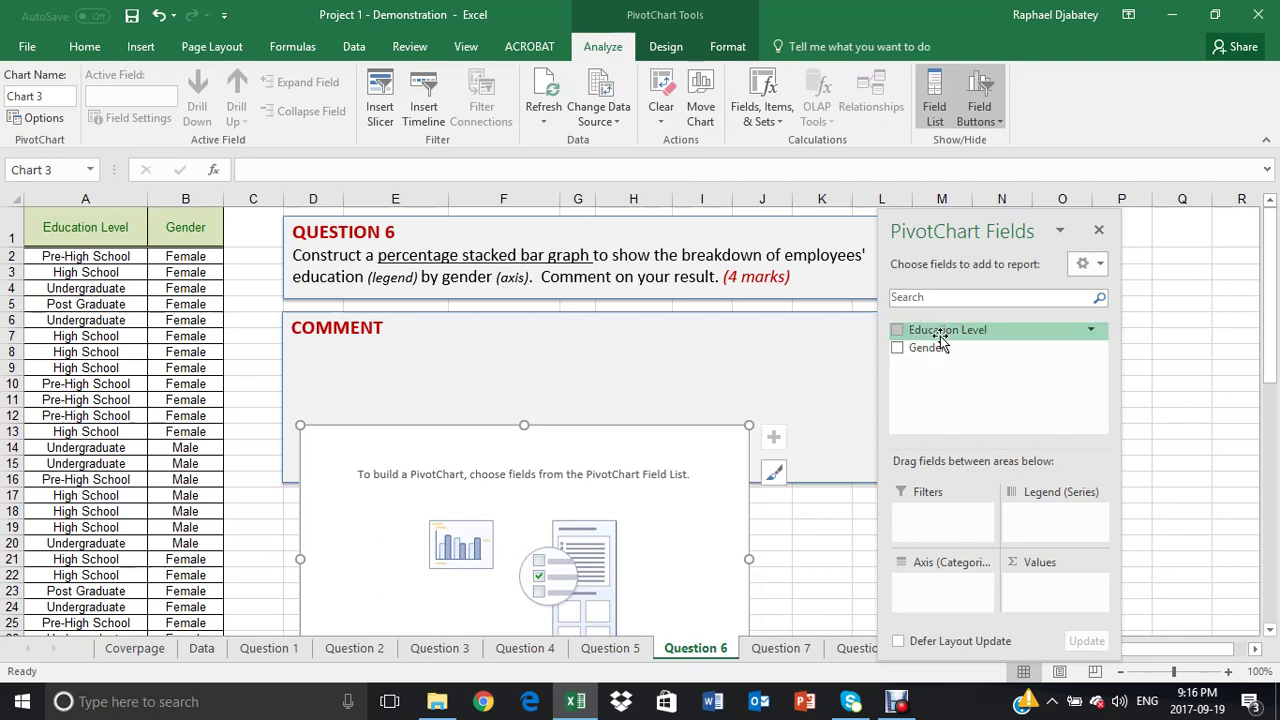
Step: Set Education Level as legend, Gender as axis, and Count of Education Level as values
left_click_drag(940, 336, 1052, 522)
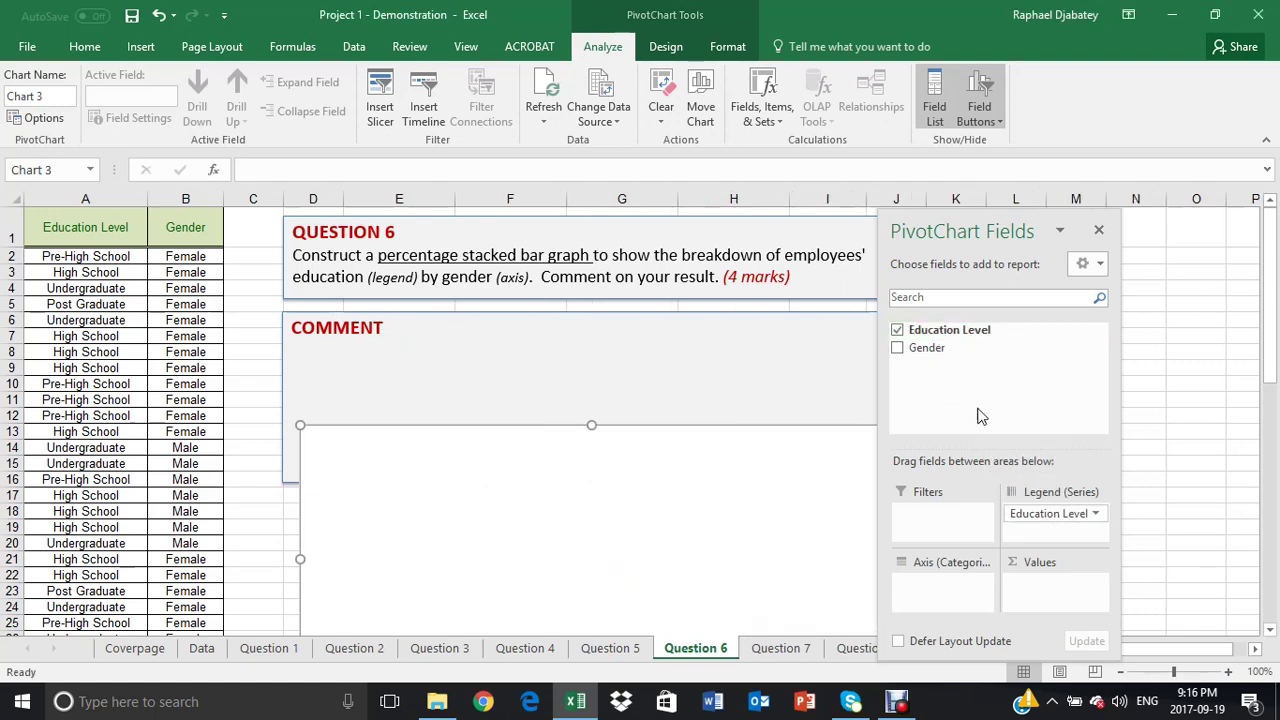
mouse_move(922, 344)
left_mouse_down()
mouse_move(940, 590)
mouse_move(918, 598)
left_mouse_up()
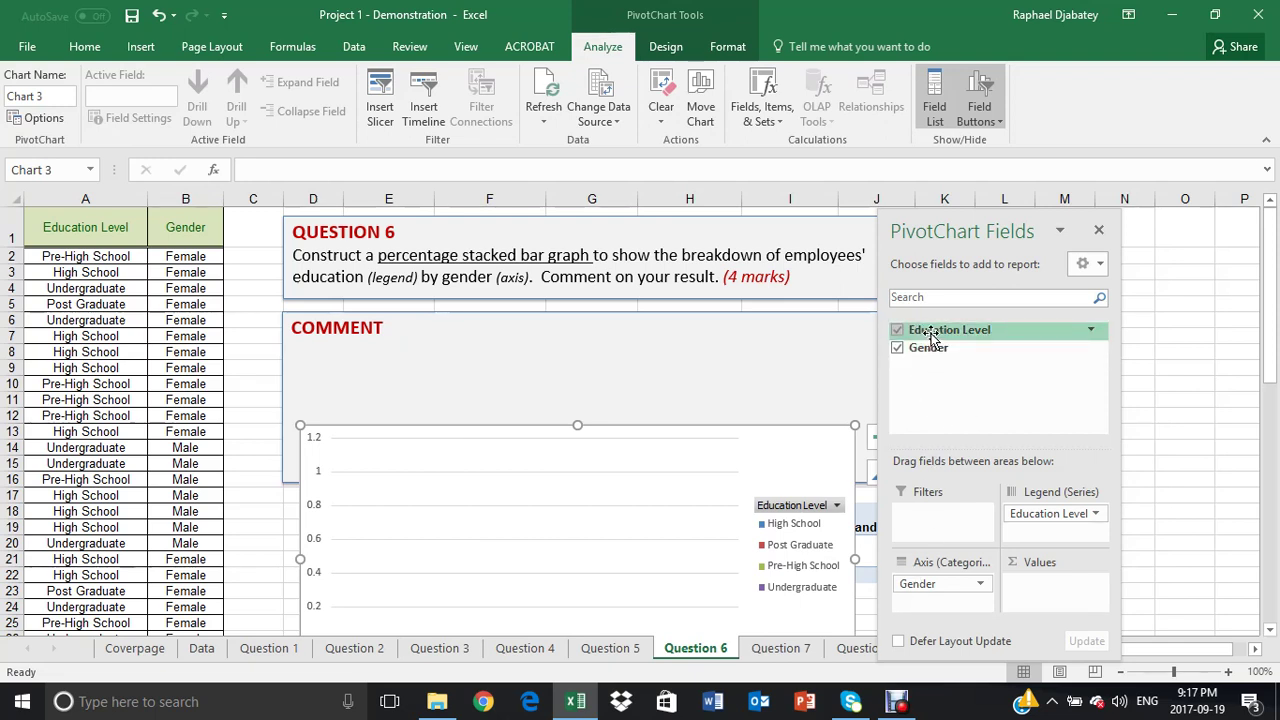
left_click_drag(931, 338, 1053, 598)
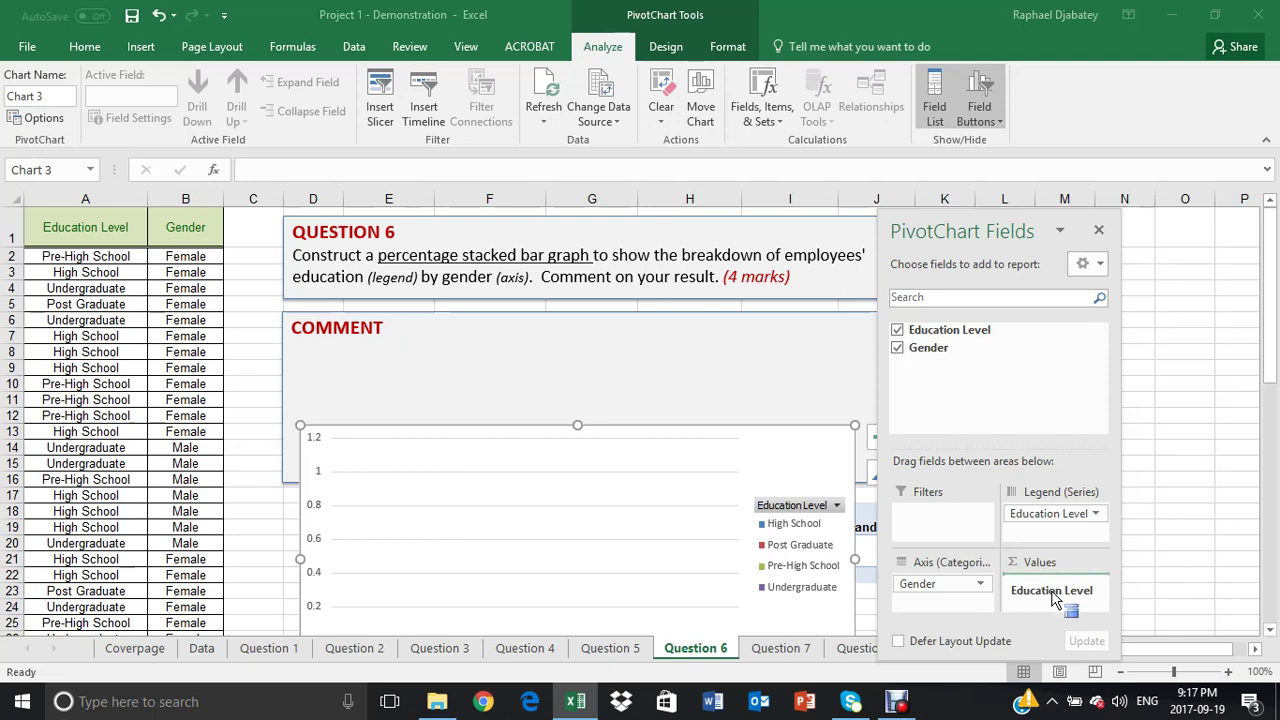
left_click_drag(1053, 598, 1053, 598)
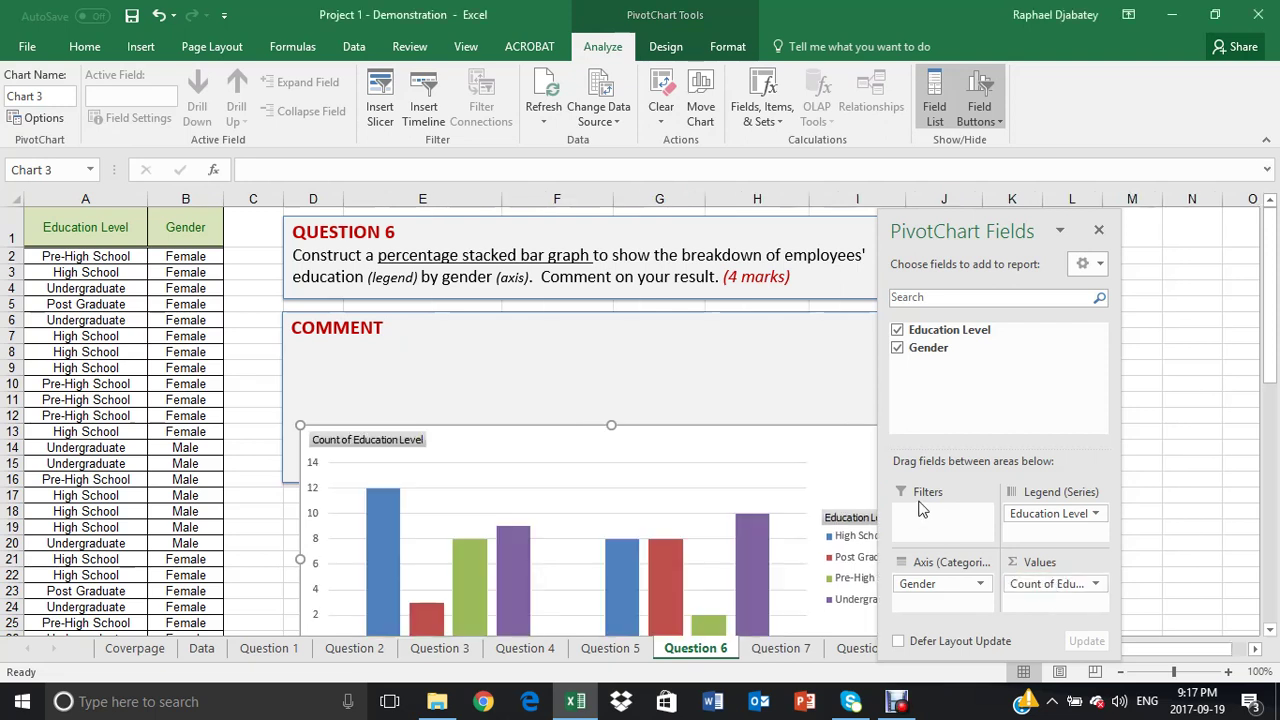
mouse_move(749, 432)
left_mouse_down()
mouse_move(663, 266)
mouse_move(661, 279)
left_mouse_up()
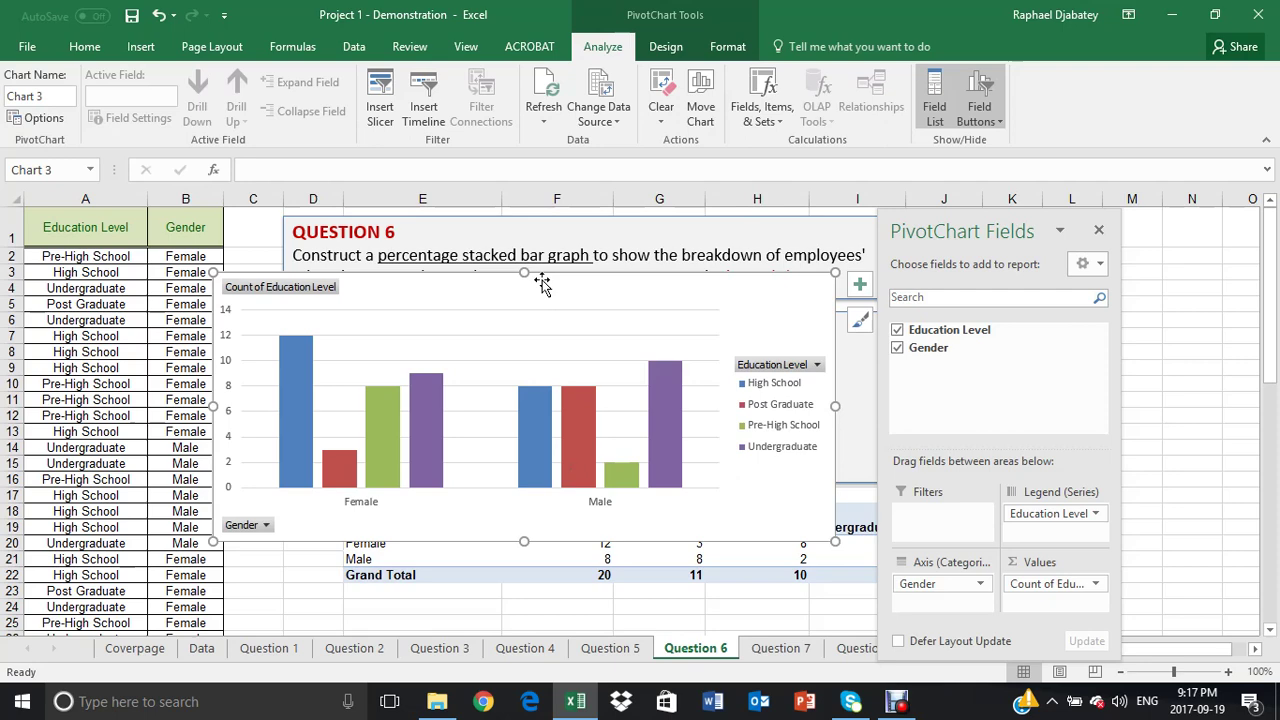
Step: Move the count chart below the question text, clear of the Gender column
left_click_drag(531, 277, 516, 310)
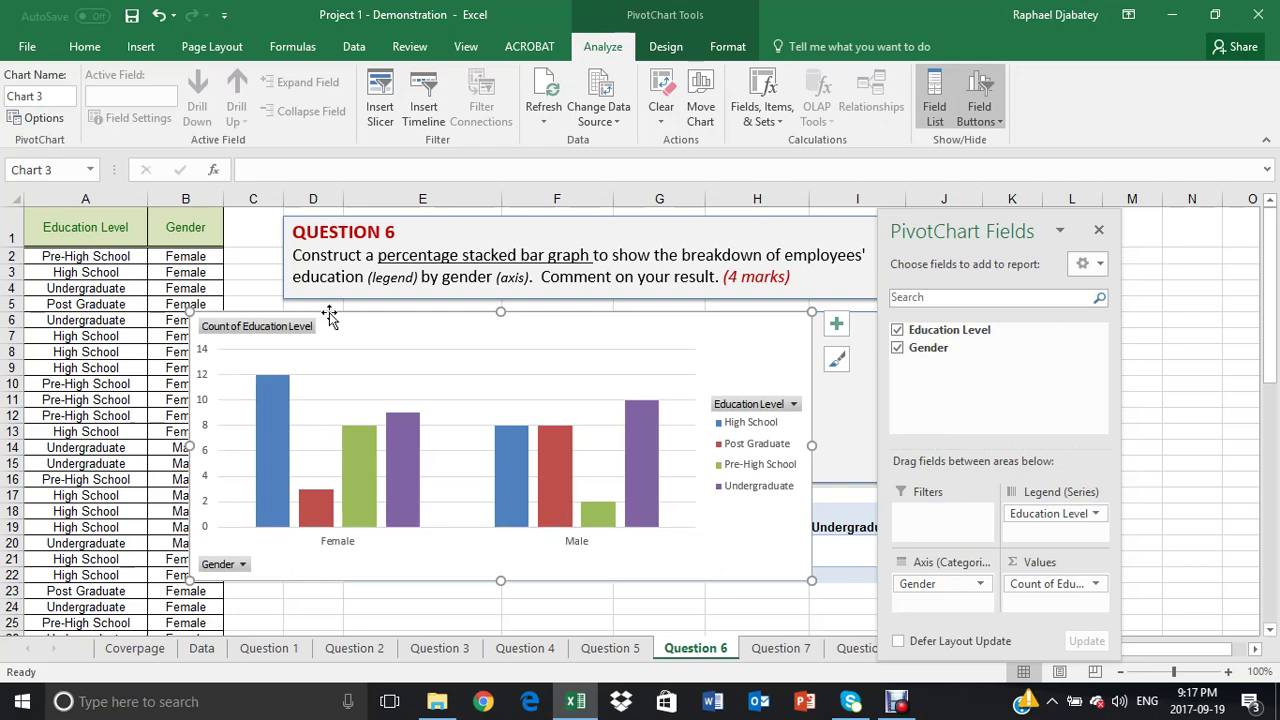
left_click_drag(334, 317, 354, 327)
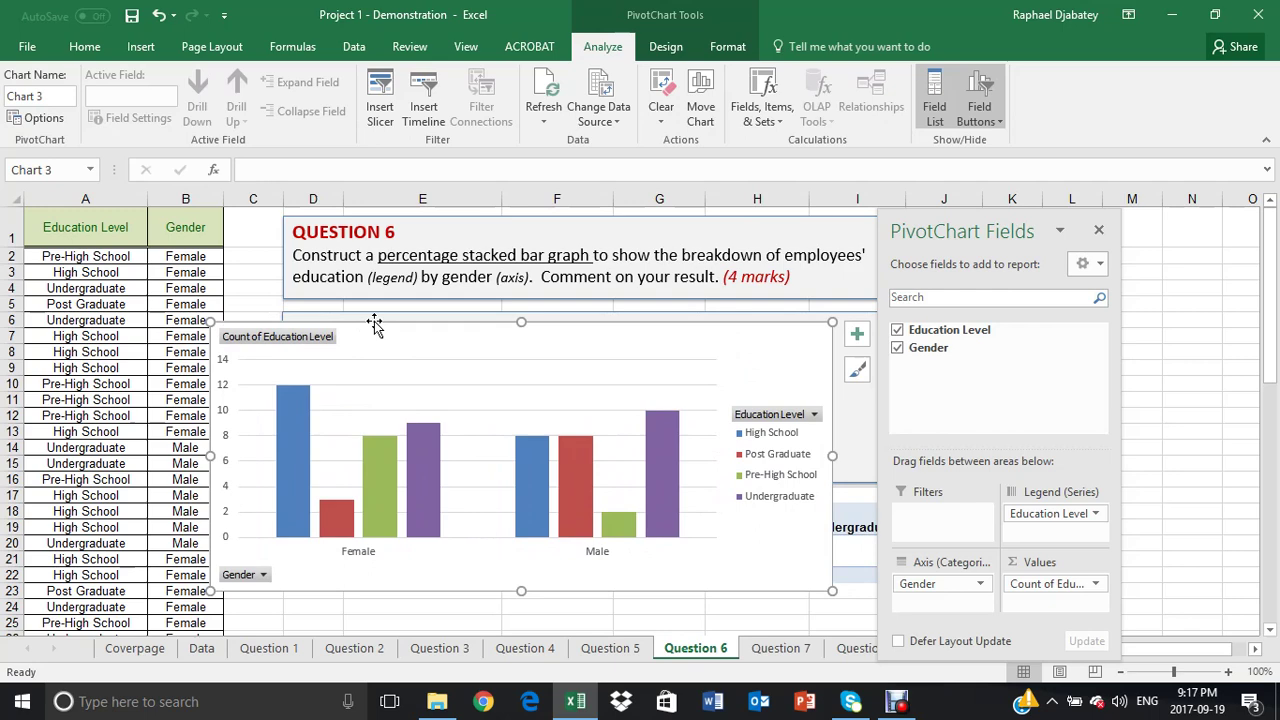
Step: Change the PivotChart type to 2-D 100% Stacked Column
left_click(141, 50)
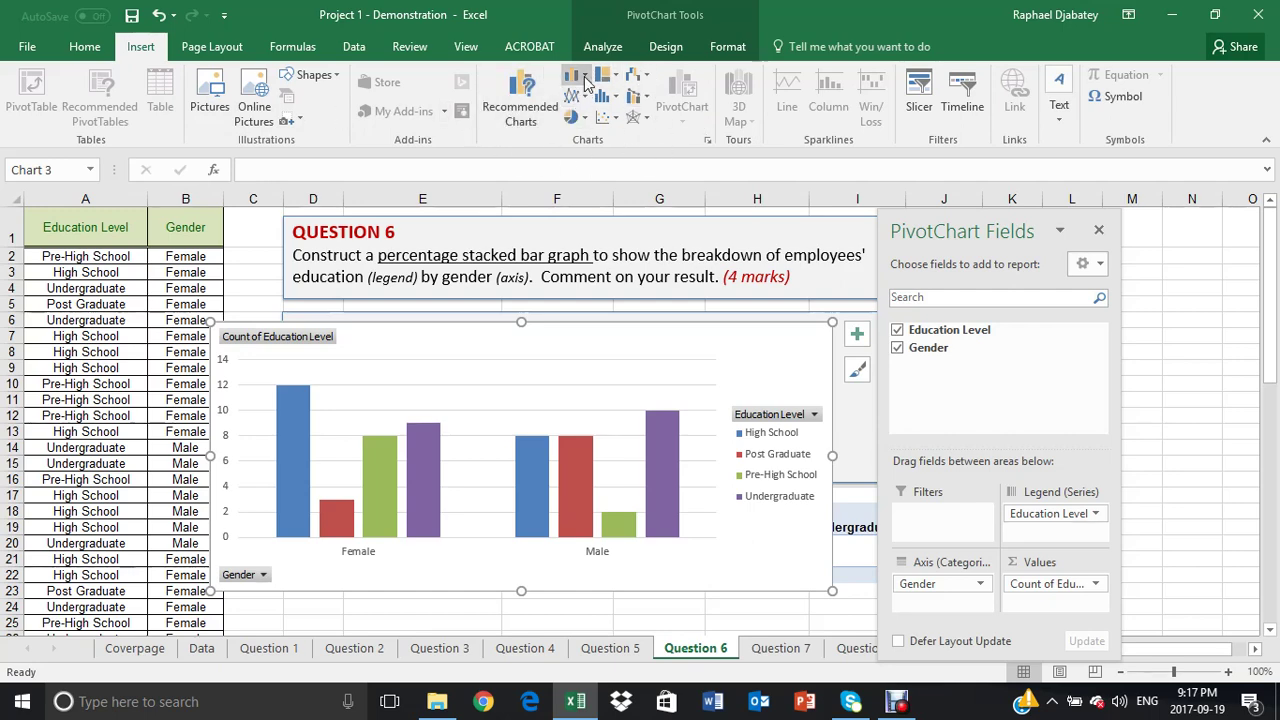
left_click(583, 77)
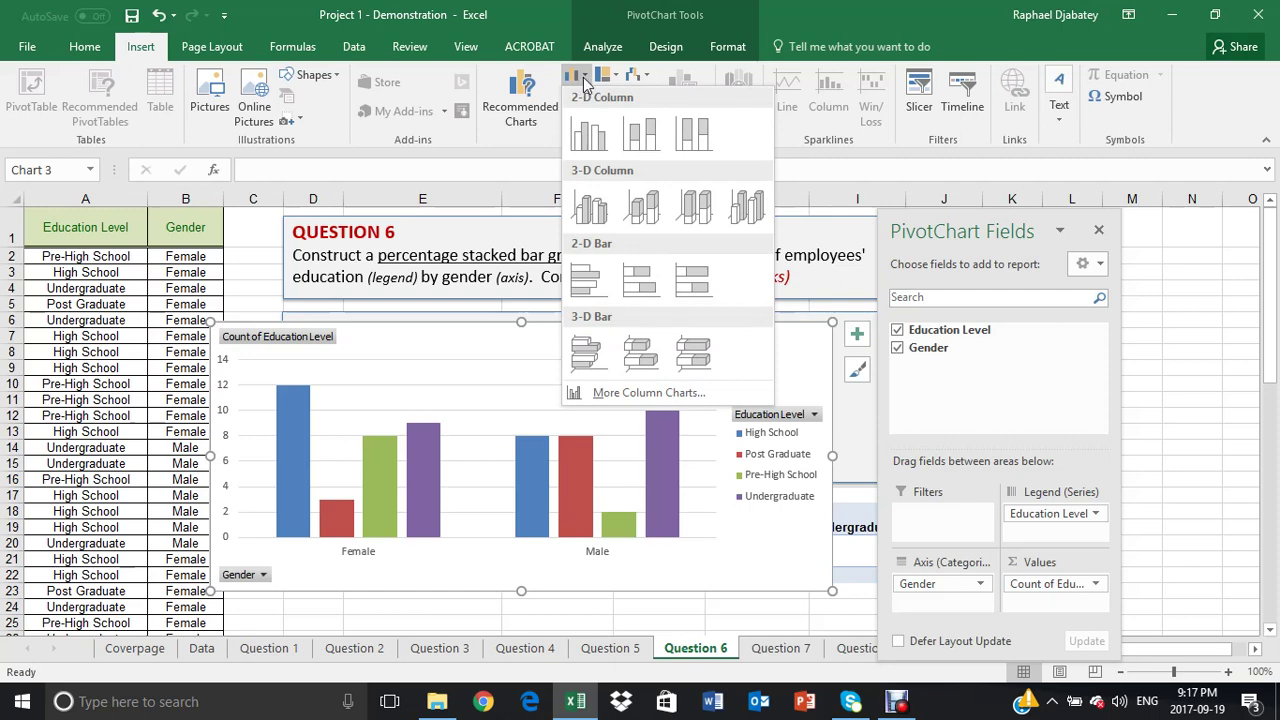
left_click(583, 77)
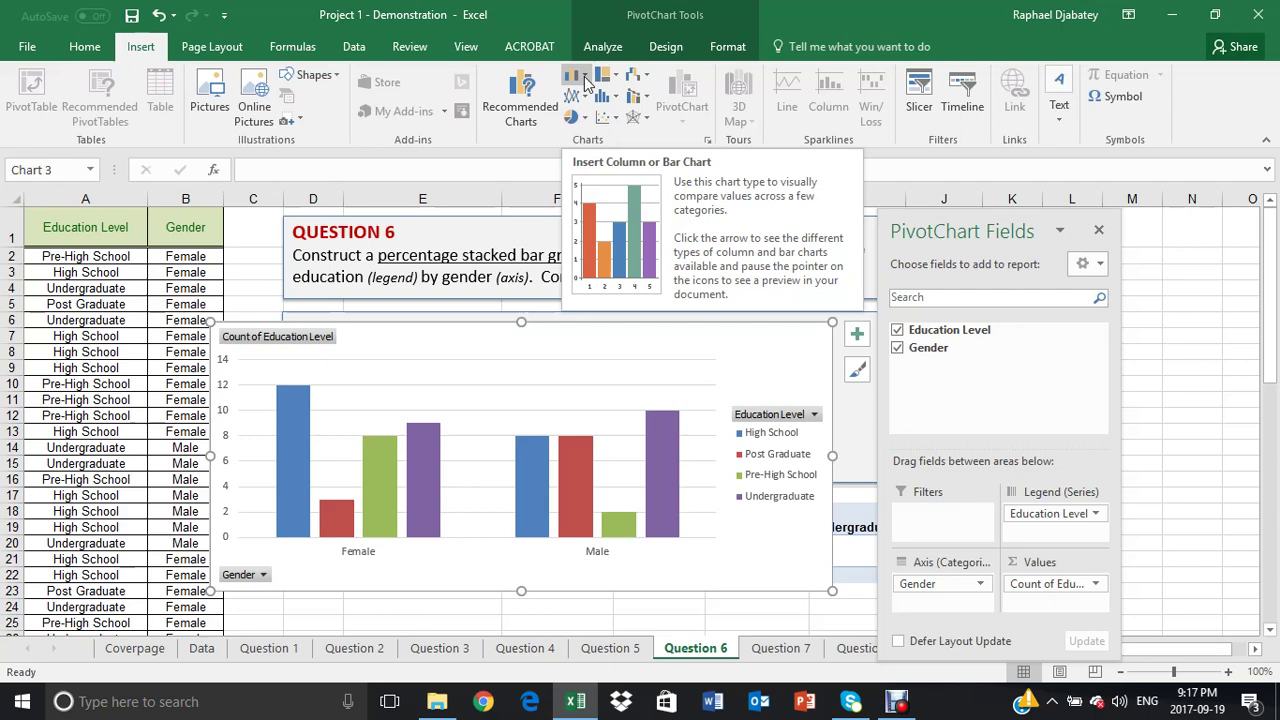
left_click(586, 80)
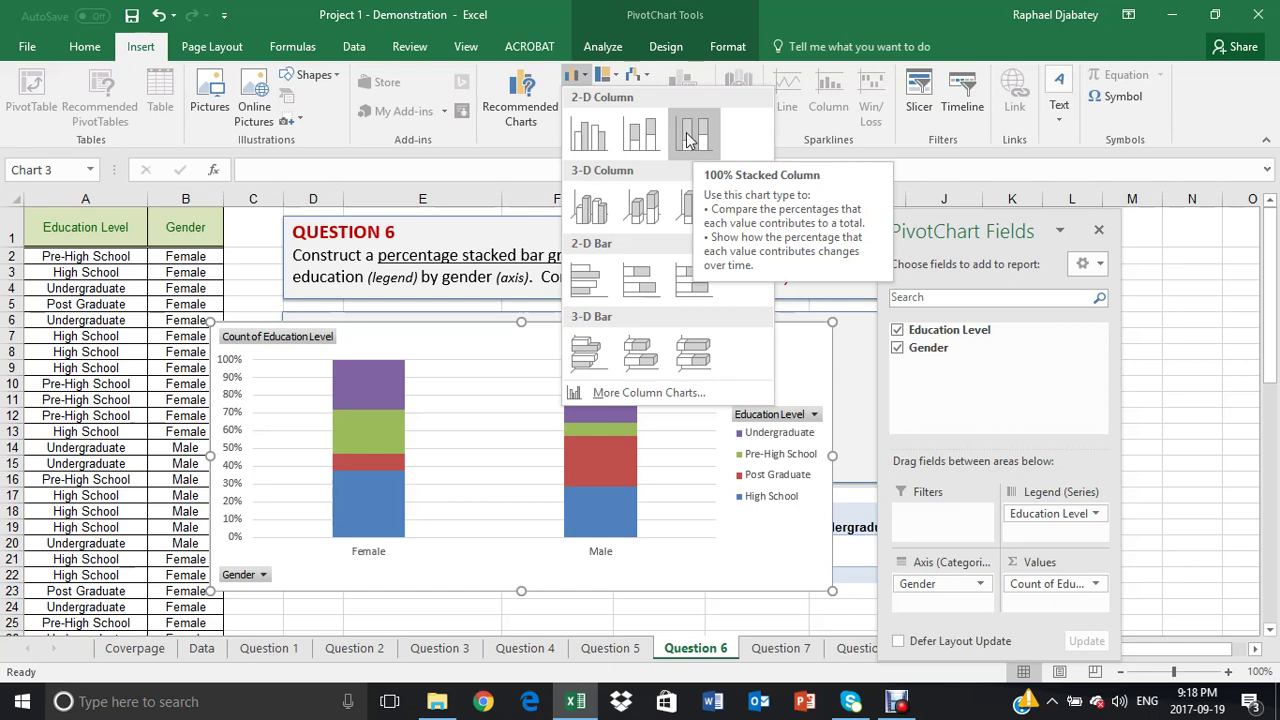
left_click(690, 136)
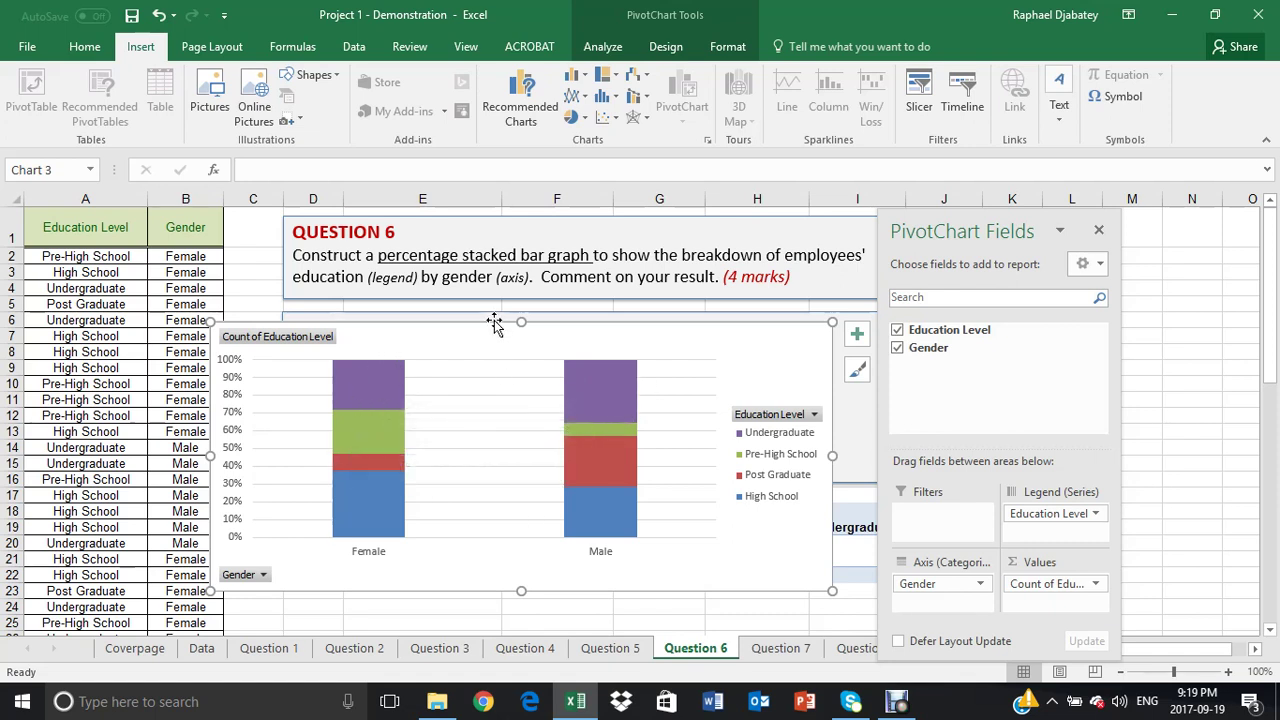
mouse_move(493, 323)
left_mouse_down()
mouse_move(479, 296)
mouse_move(473, 340)
left_mouse_up()
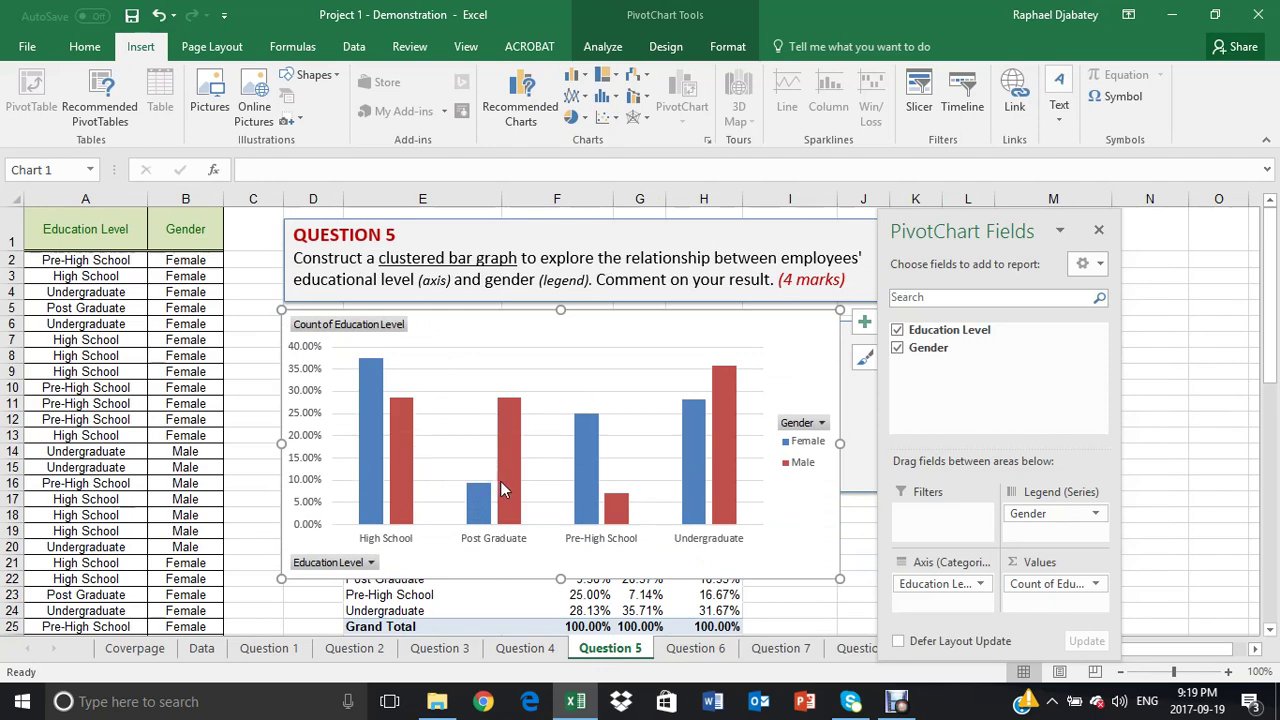
left_click(692, 648)
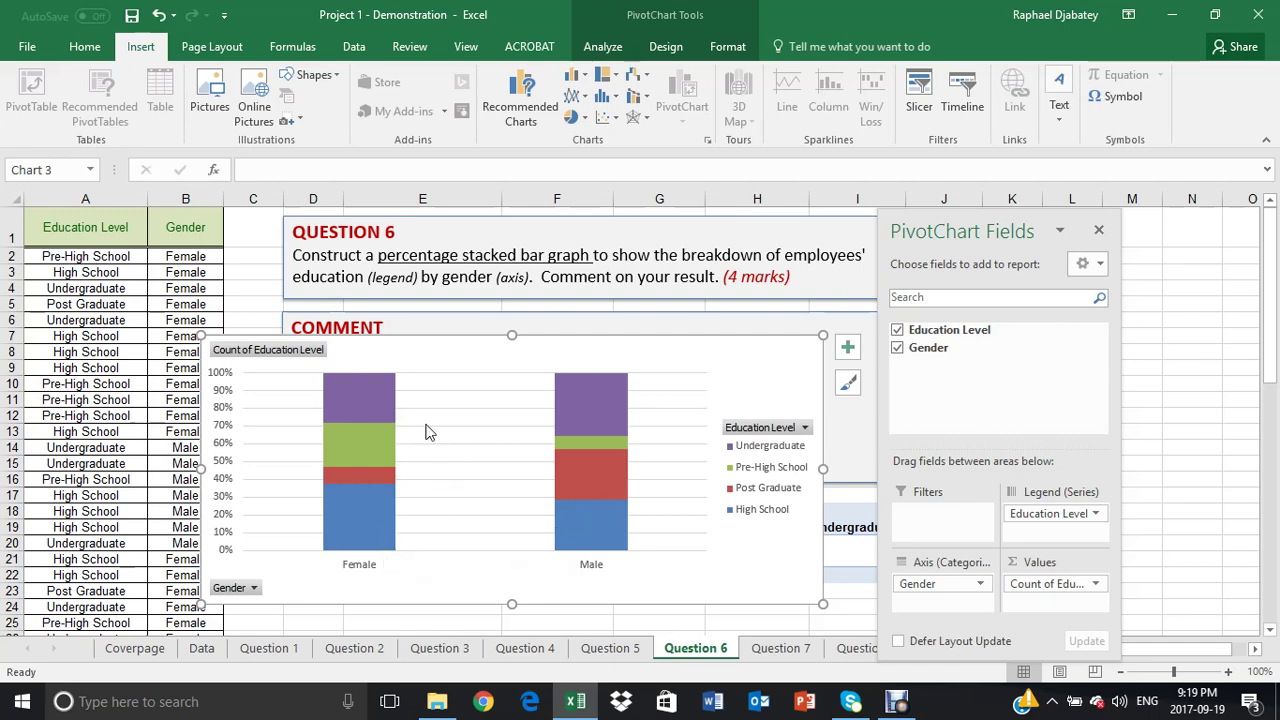
Step: Position the 100% stacked chart over the COMMENT box beneath the prompt
mouse_move(406, 336)
left_mouse_down()
mouse_move(390, 315)
mouse_move(380, 429)
mouse_move(686, 400)
mouse_move(614, 369)
mouse_move(275, 443)
left_mouse_up()
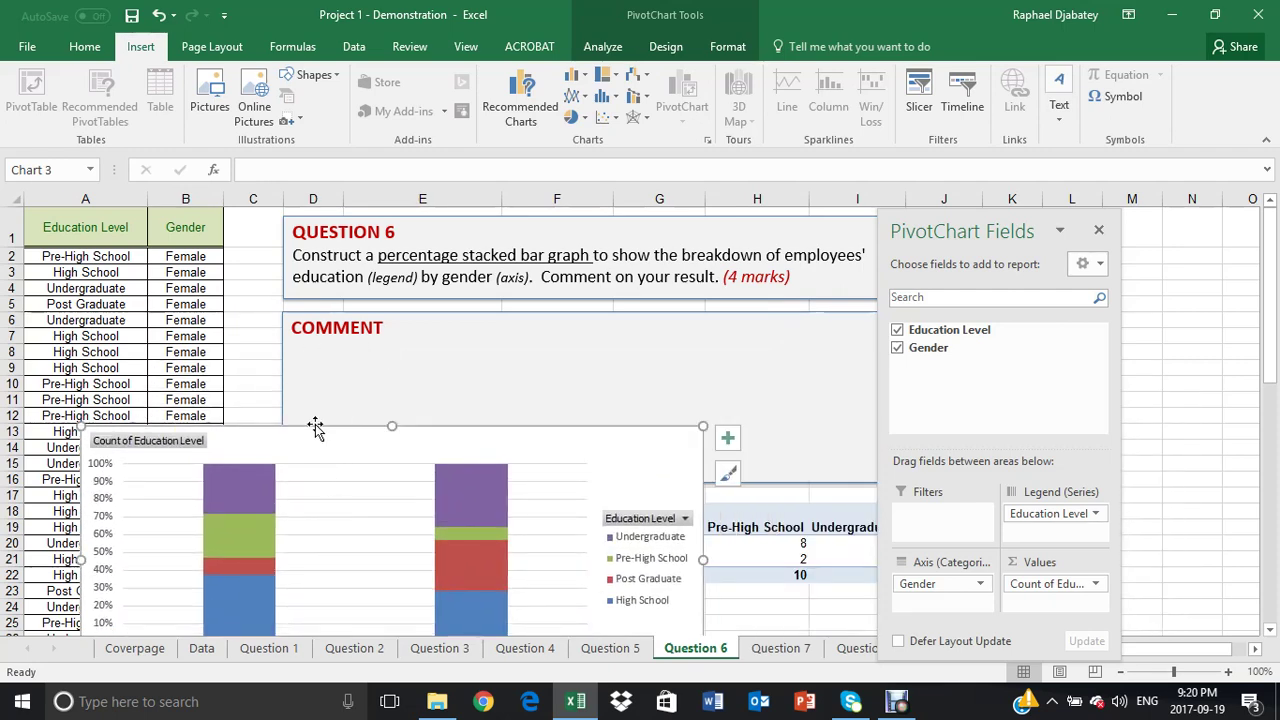
left_click_drag(315, 428, 316, 350)
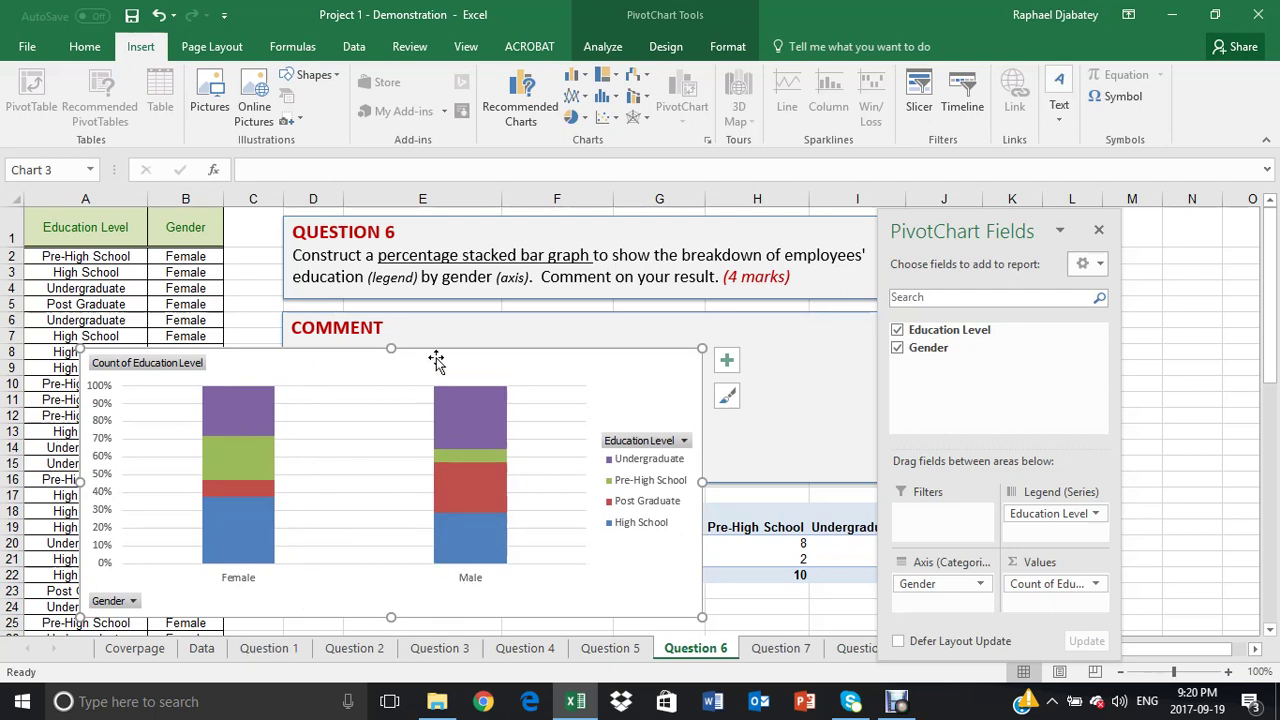
mouse_move(434, 357)
left_mouse_down()
mouse_move(706, 420)
mouse_move(649, 425)
left_mouse_up()
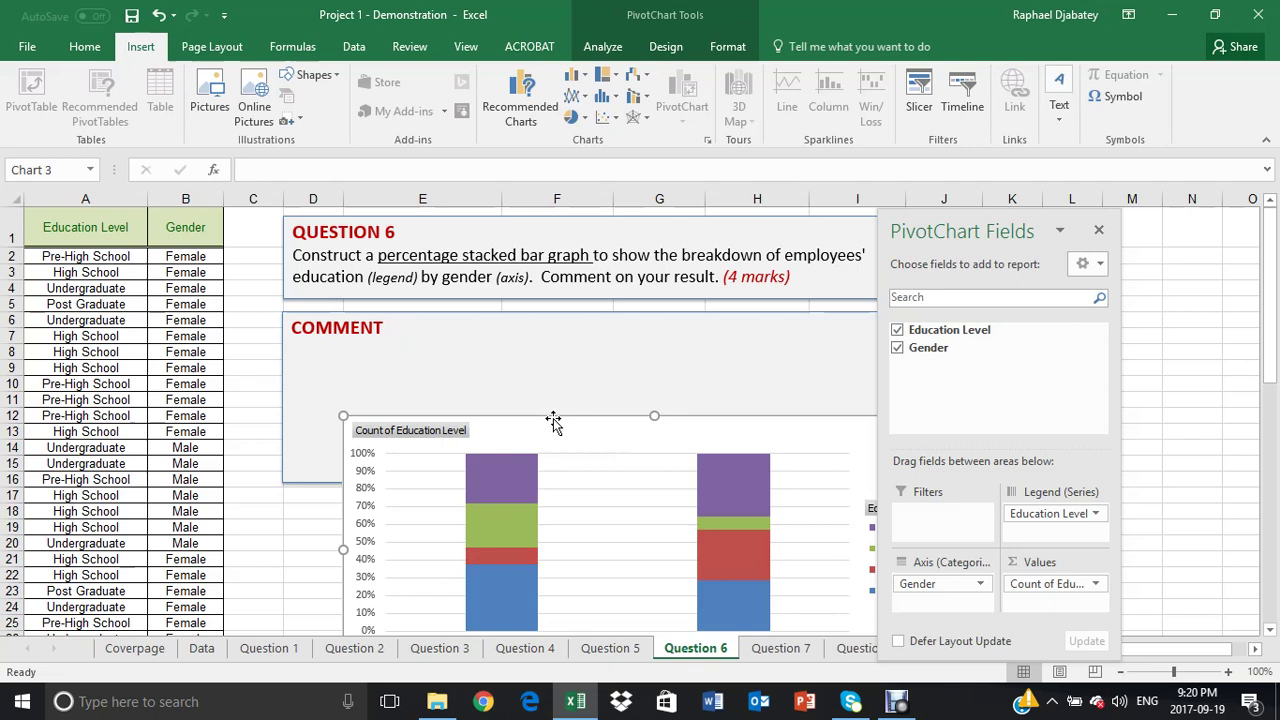
left_click_drag(552, 424, 452, 331)
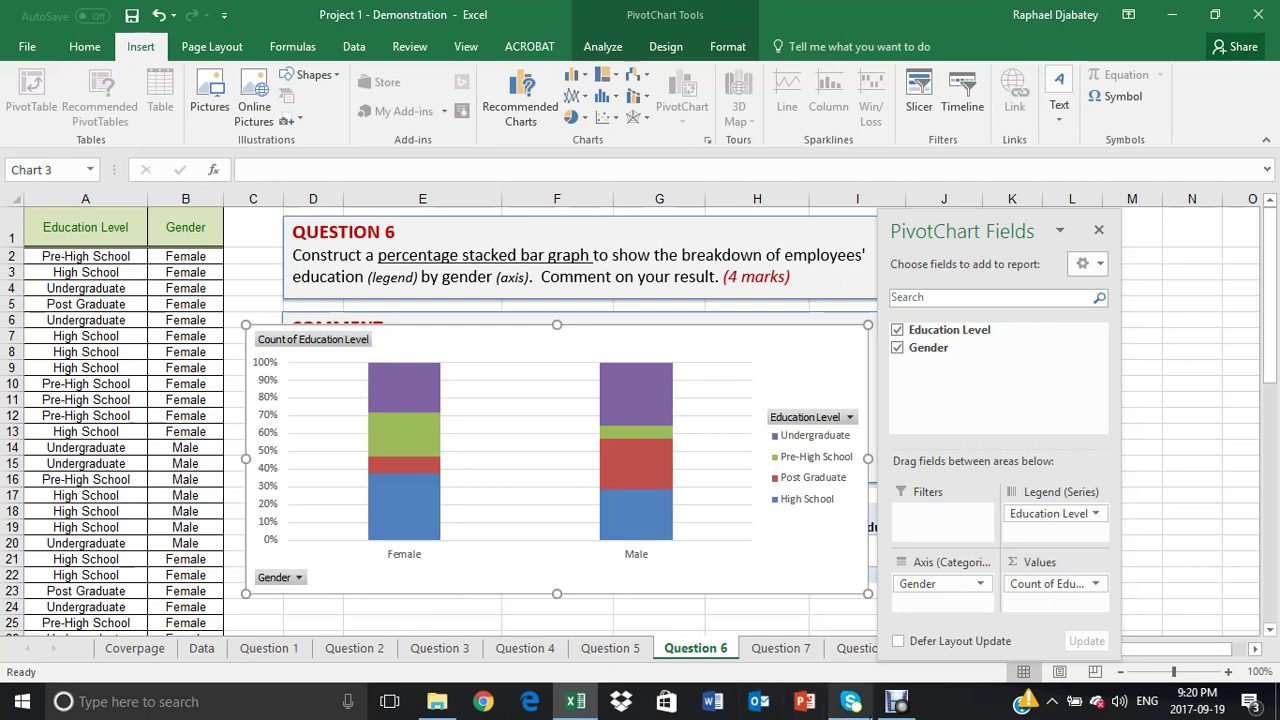
left_click(889, 706)
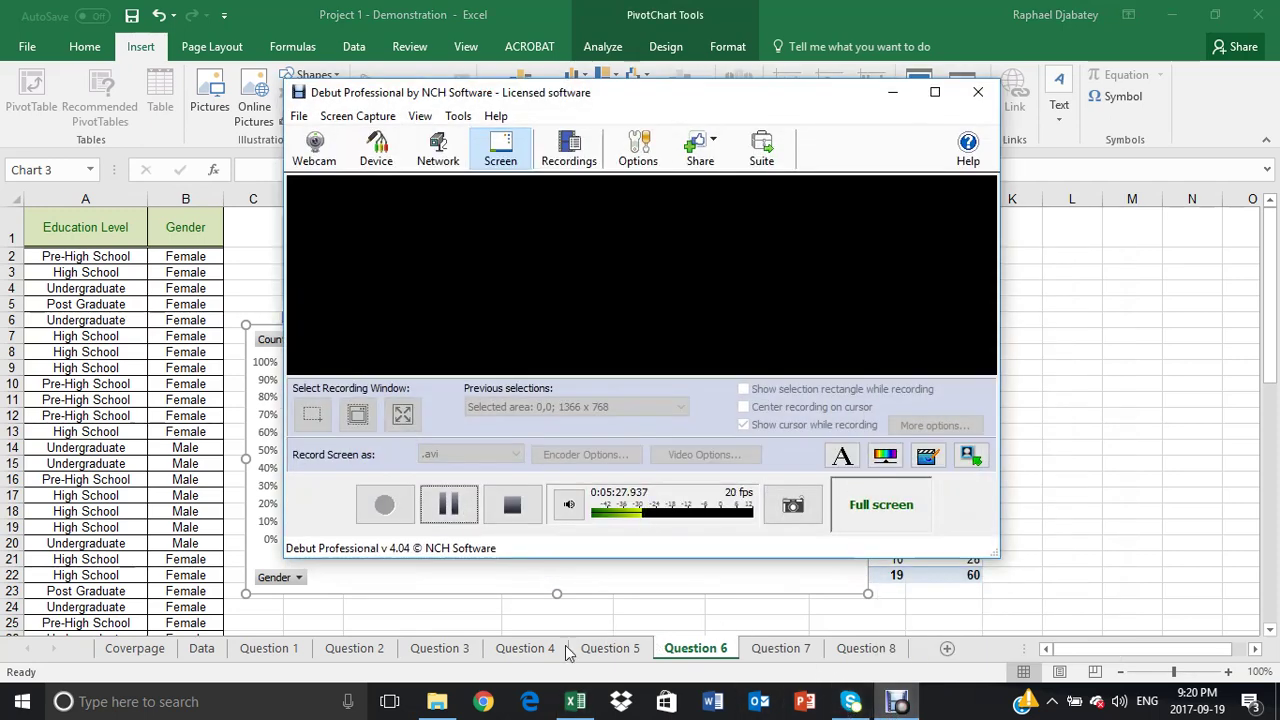